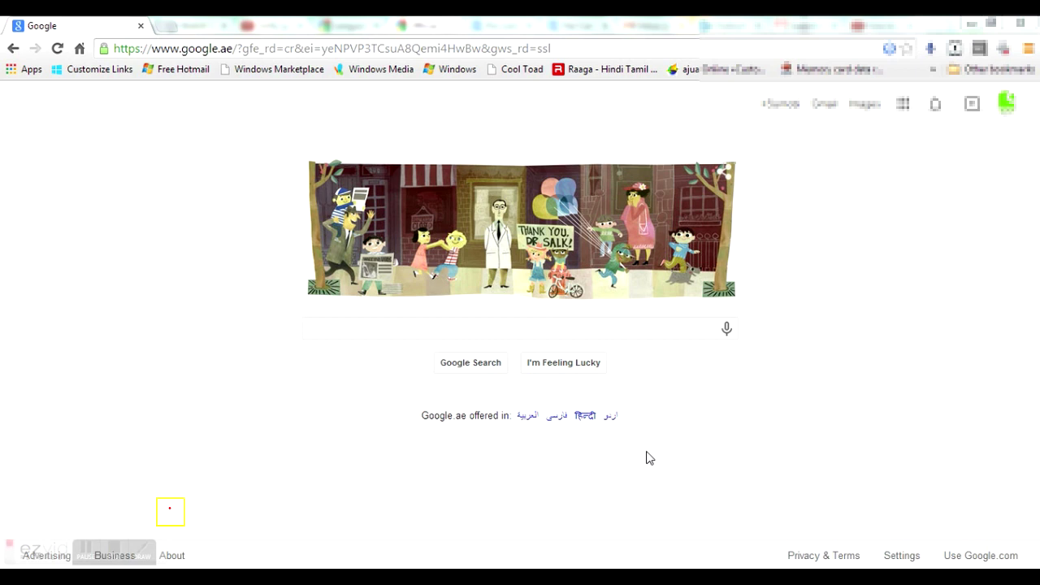
Load google.com/adsense in Chrome to reach the AdSense dashboard
left_click(516, 50)
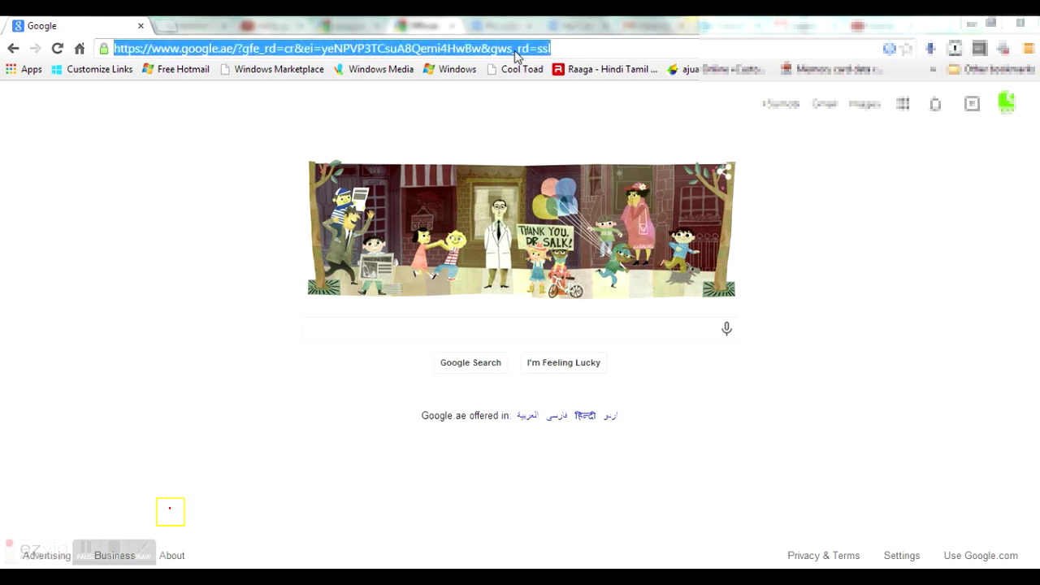
type("google.com/a")
key("Return")
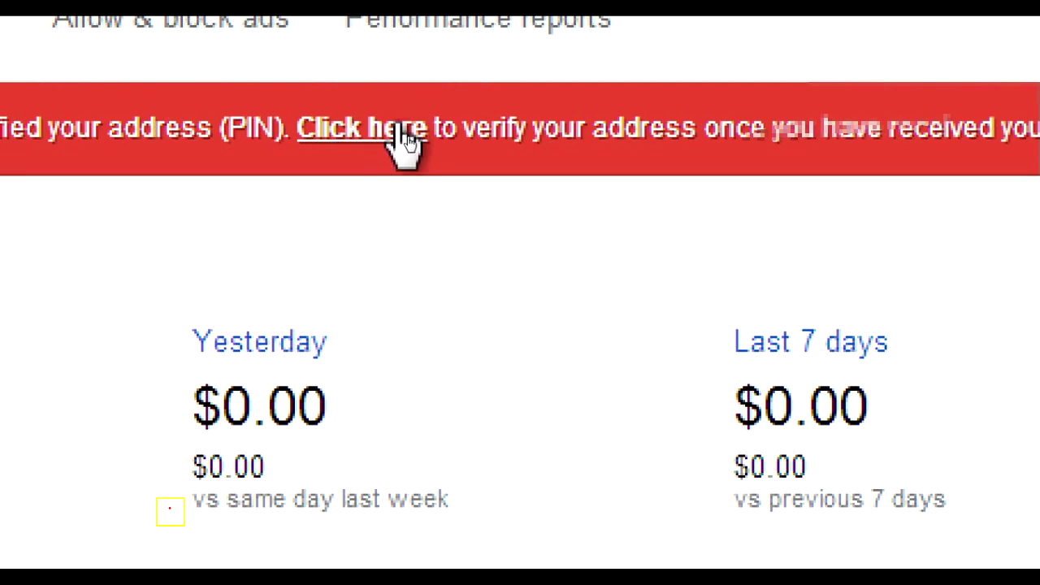
Open Verify address from the red PIN banner and scroll down to the 'this form' link
left_click(399, 136)
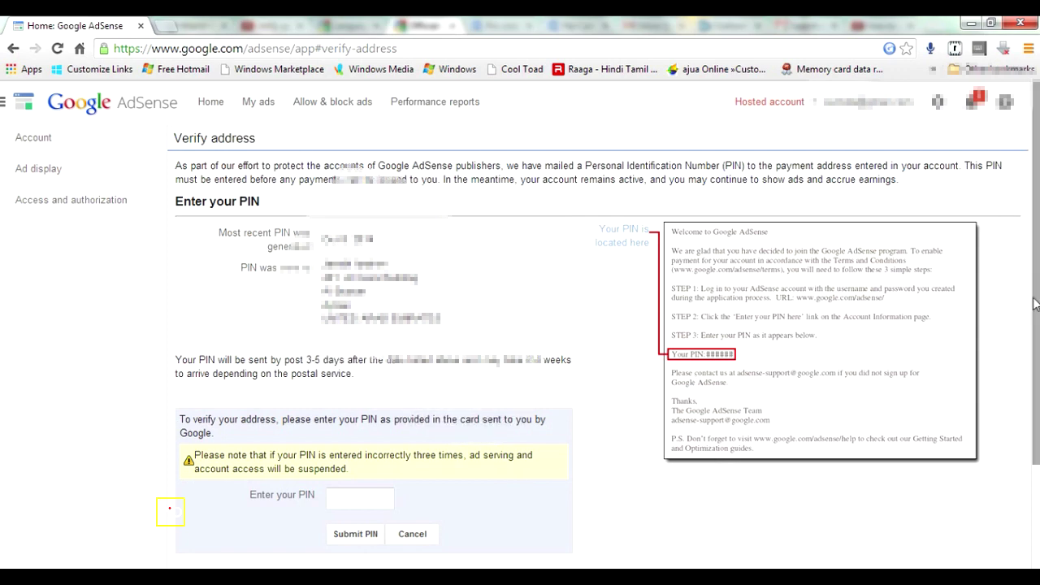
scroll(1035, 342, "down", 2)
scroll(1034, 341, "down", 2)
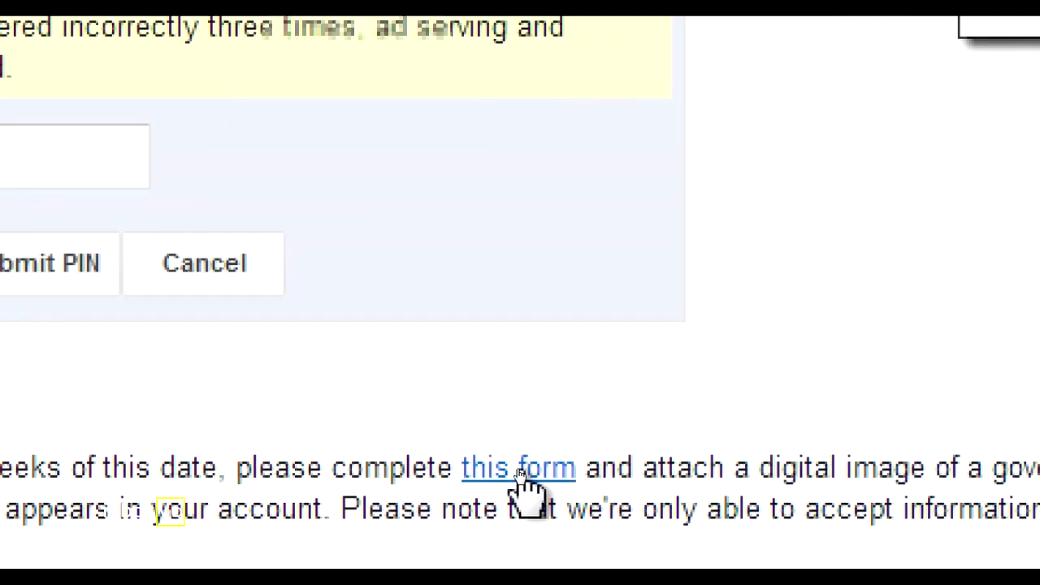
Open the 'this form' identity-proof PIN form in a new tab
left_click(520, 473)
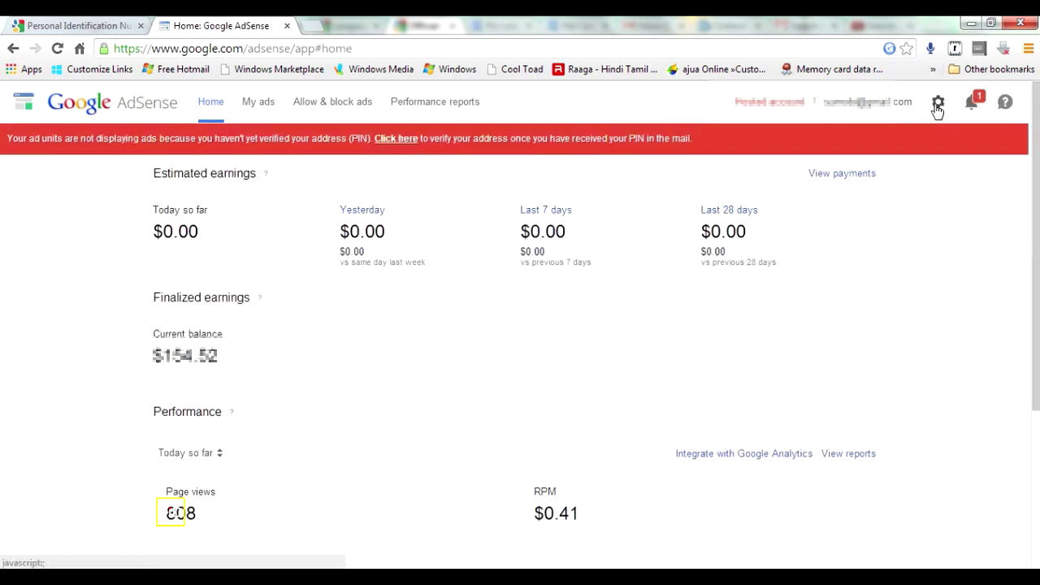
Copy the Publisher ID shown on the account card under the settings gear
left_click(938, 106)
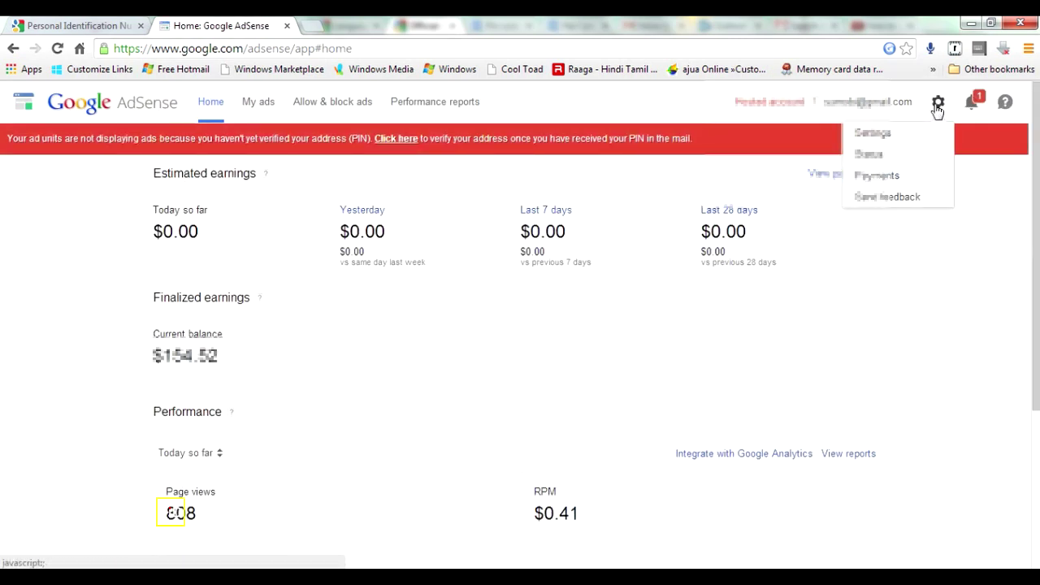
left_click(892, 102)
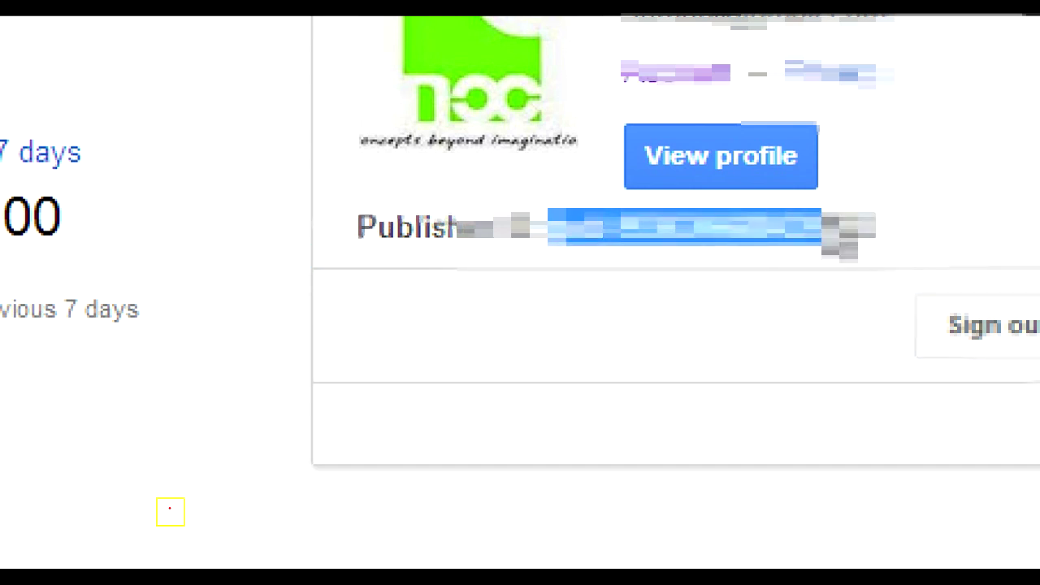
double_click(882, 244)
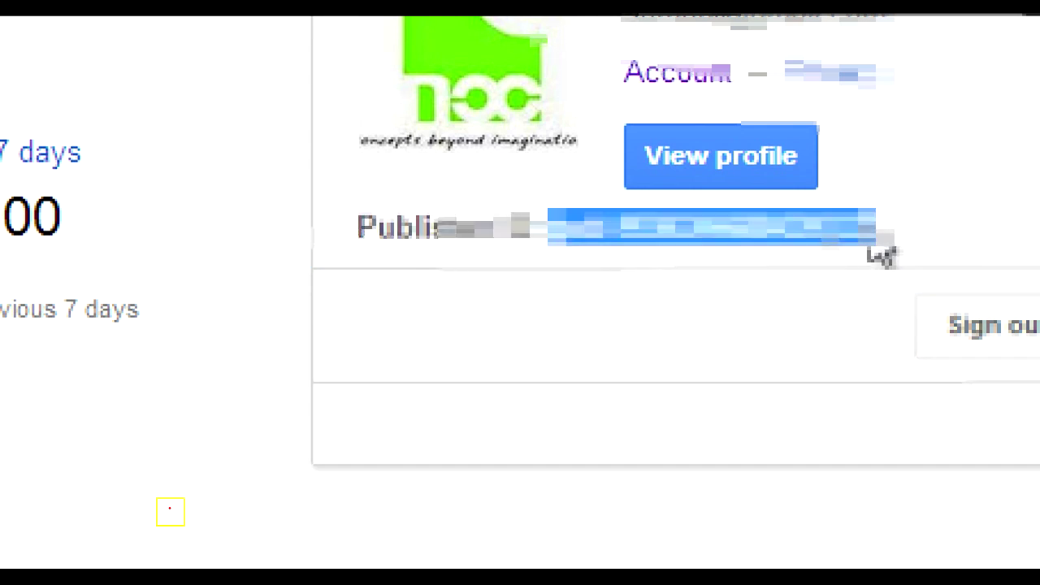
right_click(789, 245)
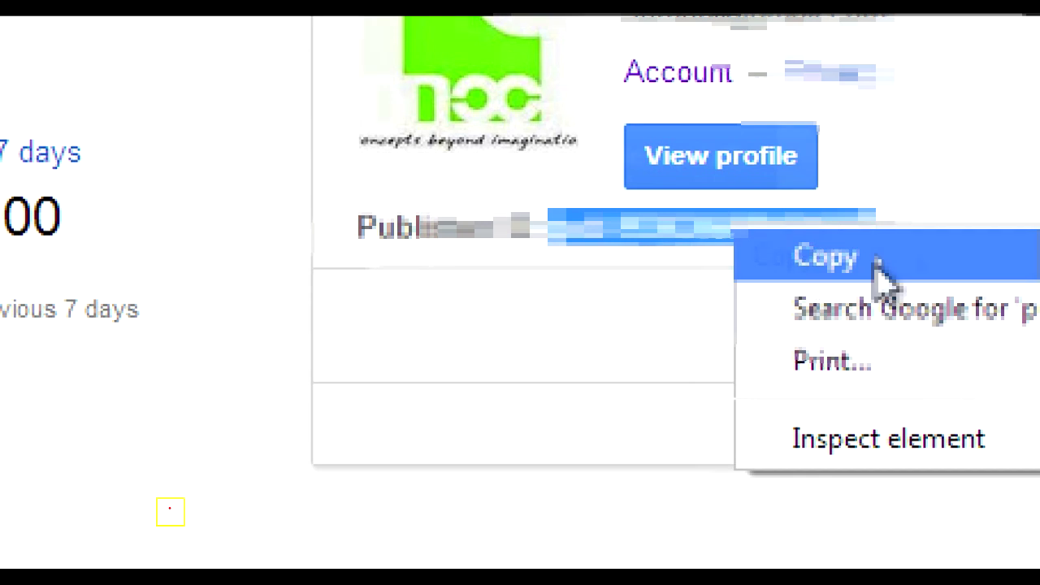
left_click(818, 262)
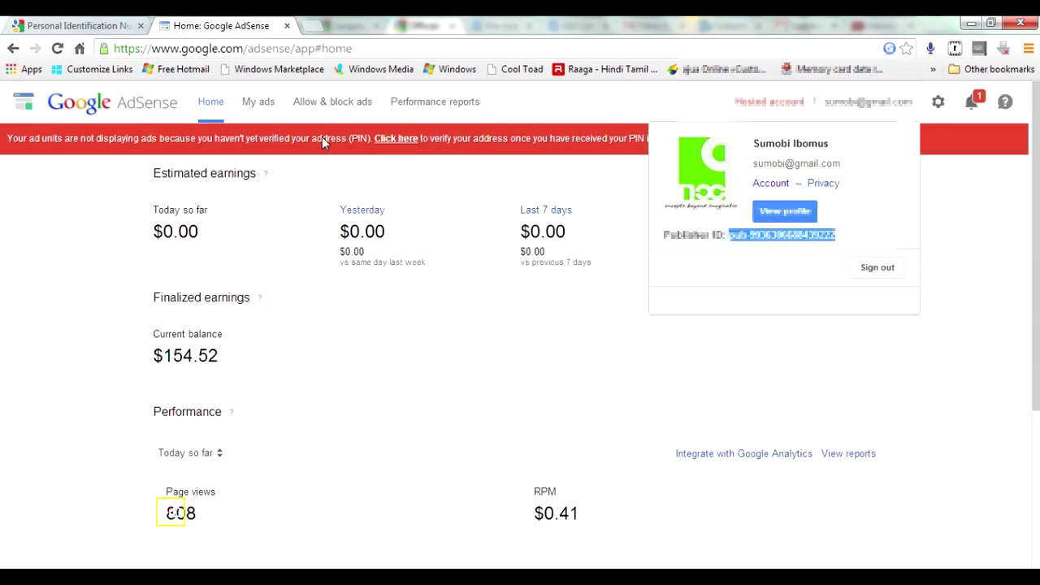
Paste the copied Publisher ID into the identity form's Publisher ID field
left_click(96, 23)
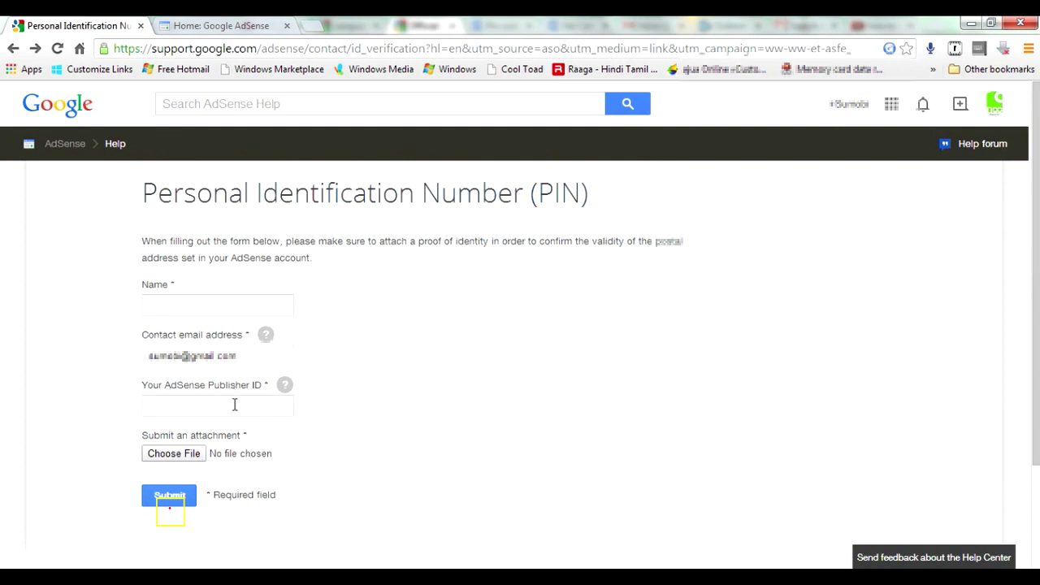
left_click(234, 404)
left_click(284, 387)
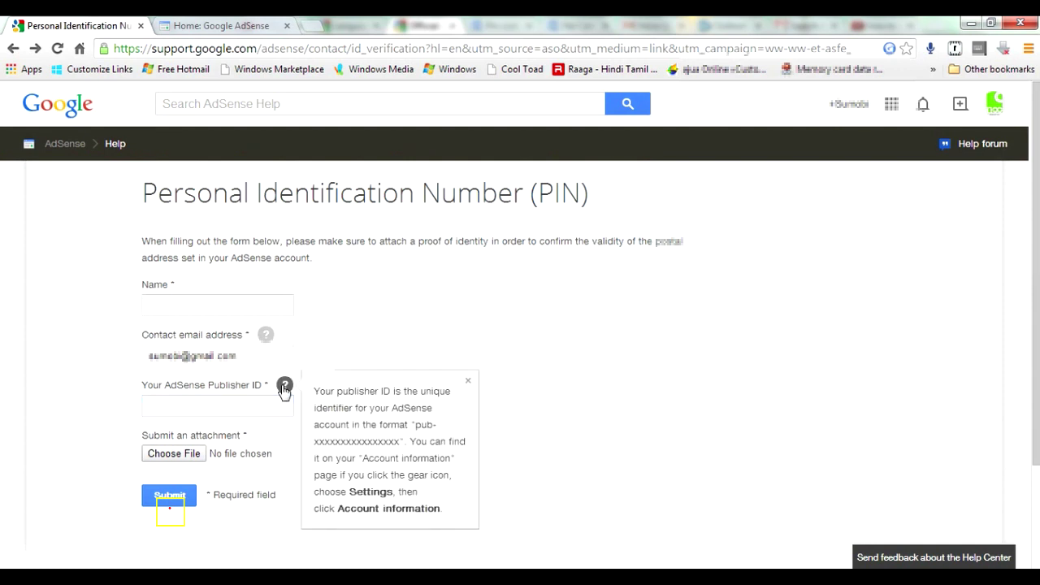
left_click(275, 404)
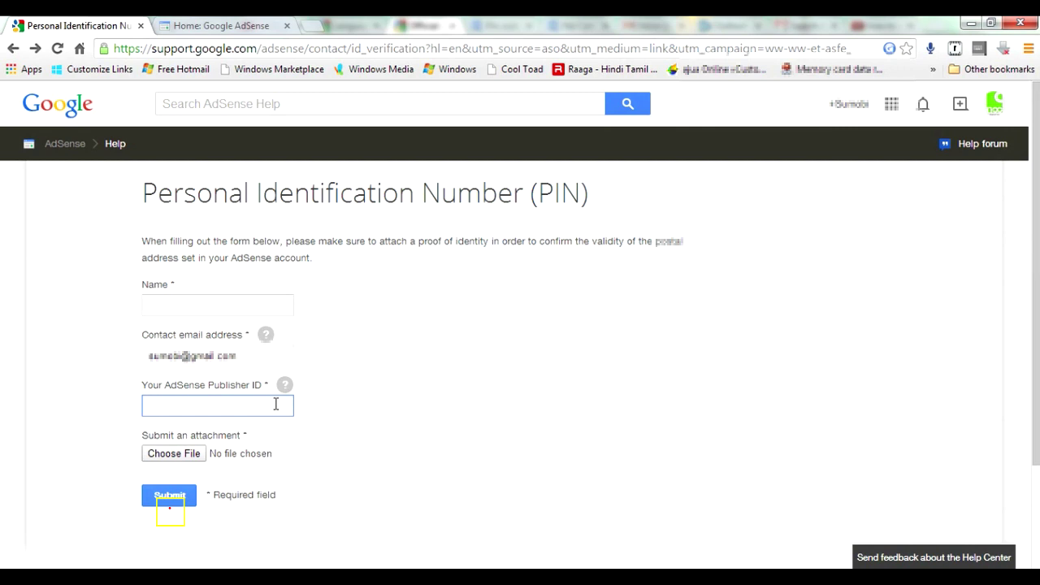
right_click(275, 404)
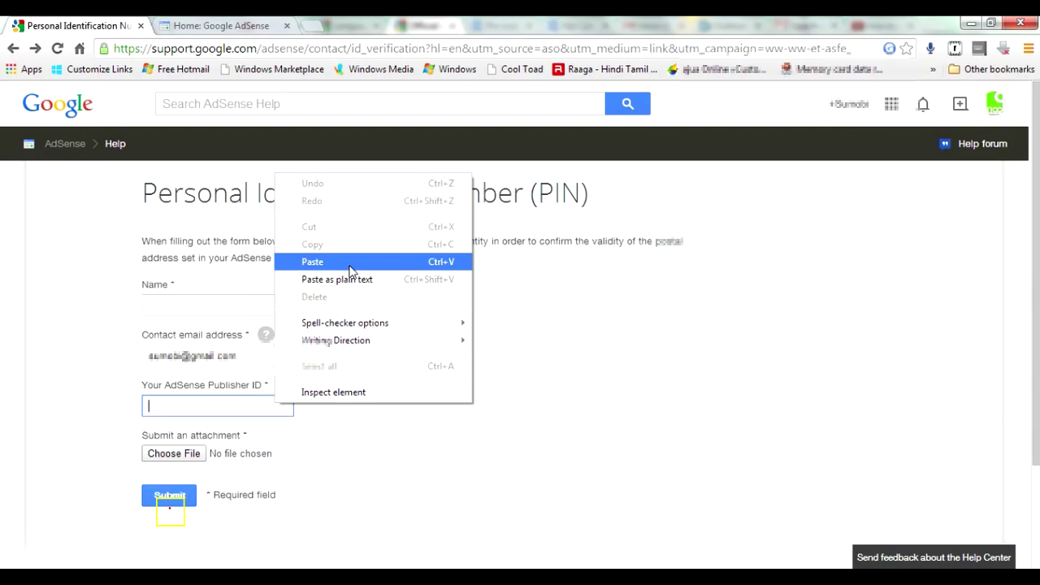
left_click(350, 270)
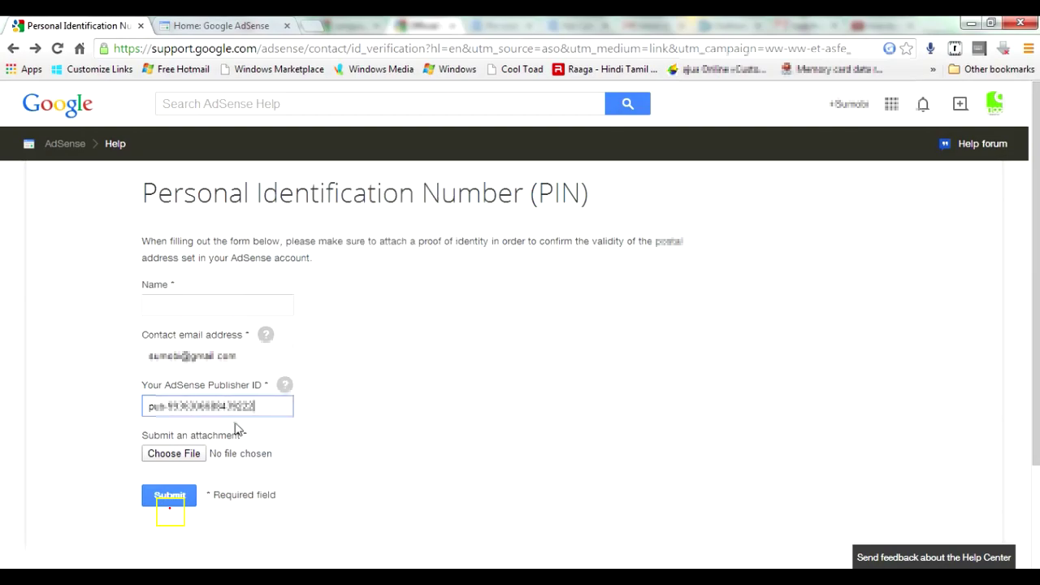
Upload the eBill PDF from the Desktop folder as the form's proof file
left_click(175, 453)
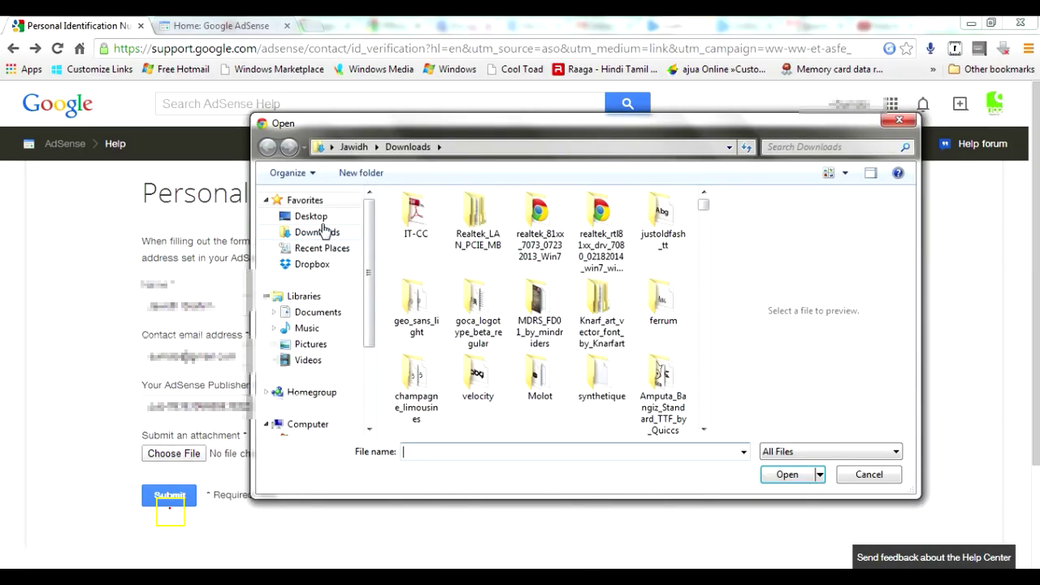
left_click(311, 216)
left_click(576, 356)
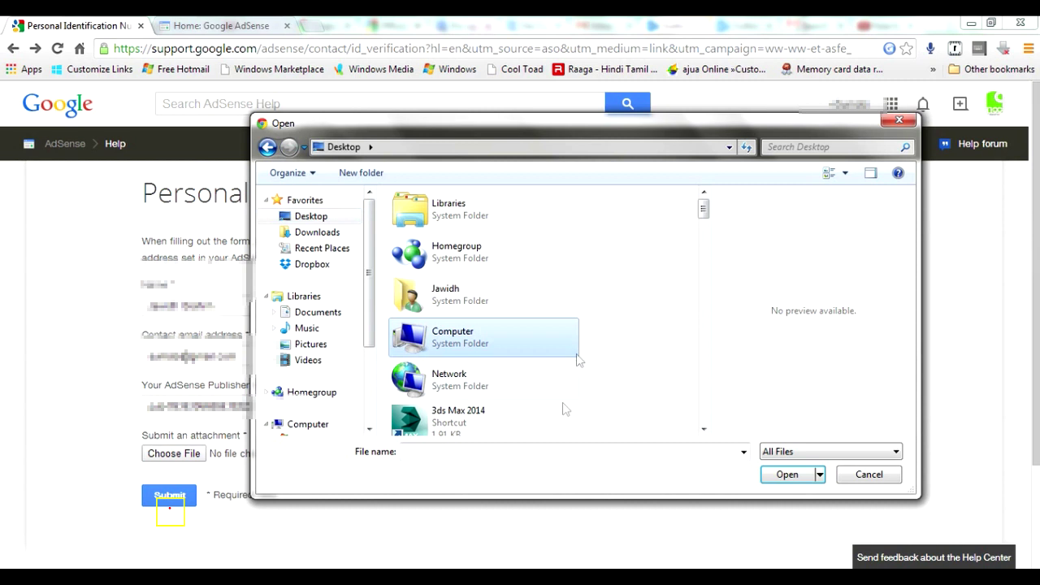
left_click(541, 455)
type("e")
key("Down")
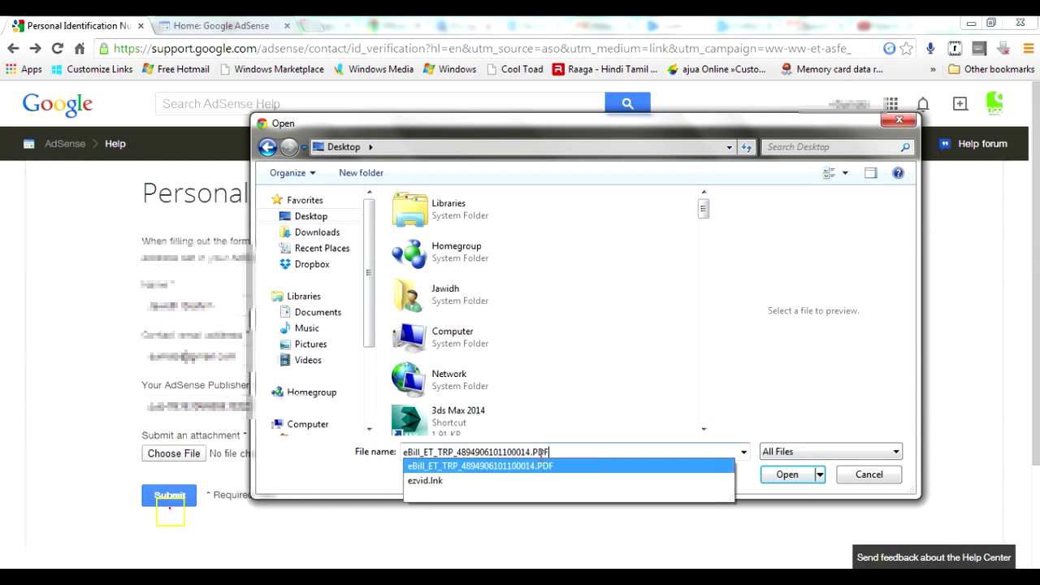
key("Return")
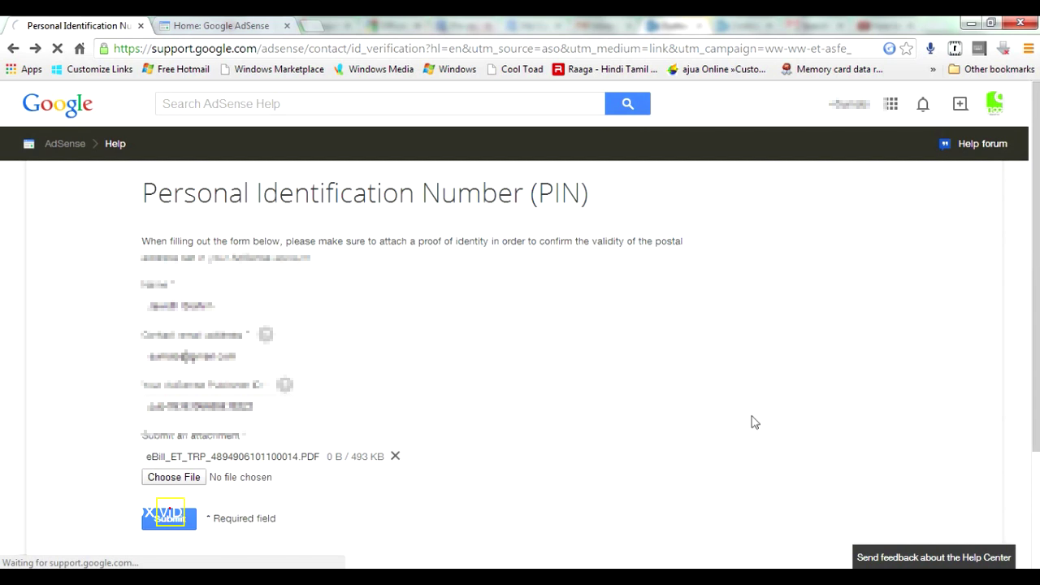
Submit the completed PIN identity form with the eBill attached
scroll(1032, 406, "down", 1)
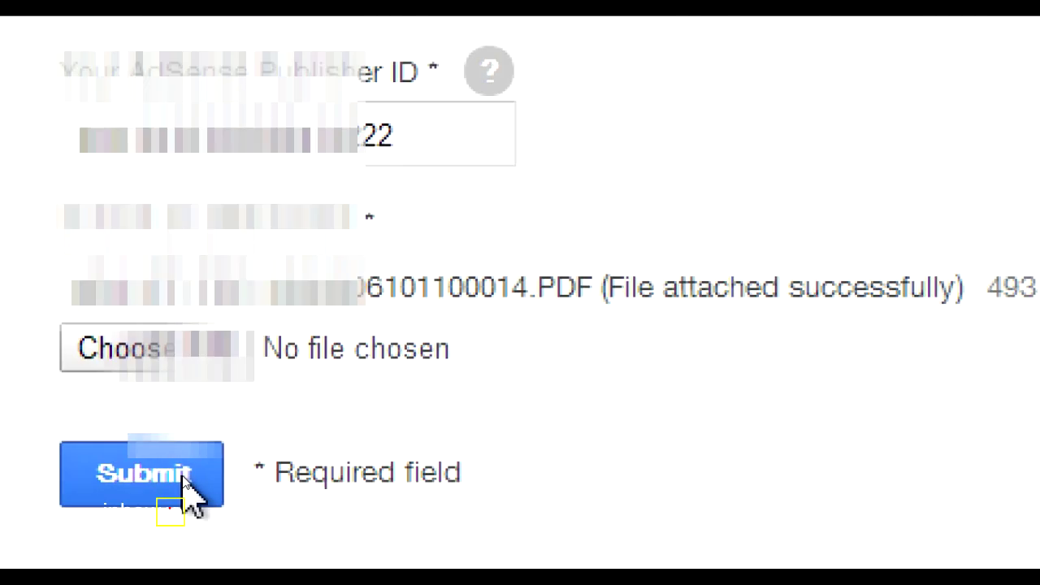
left_click(184, 481)
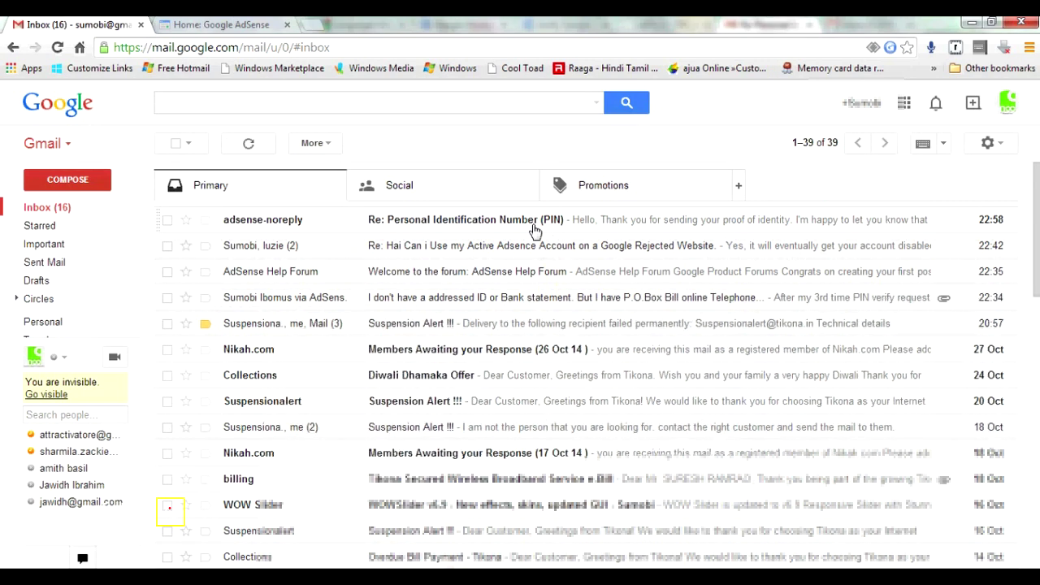
Open the 'Re: Personal Identification Number (PIN)' email from adsense-noreply
left_click(535, 230)
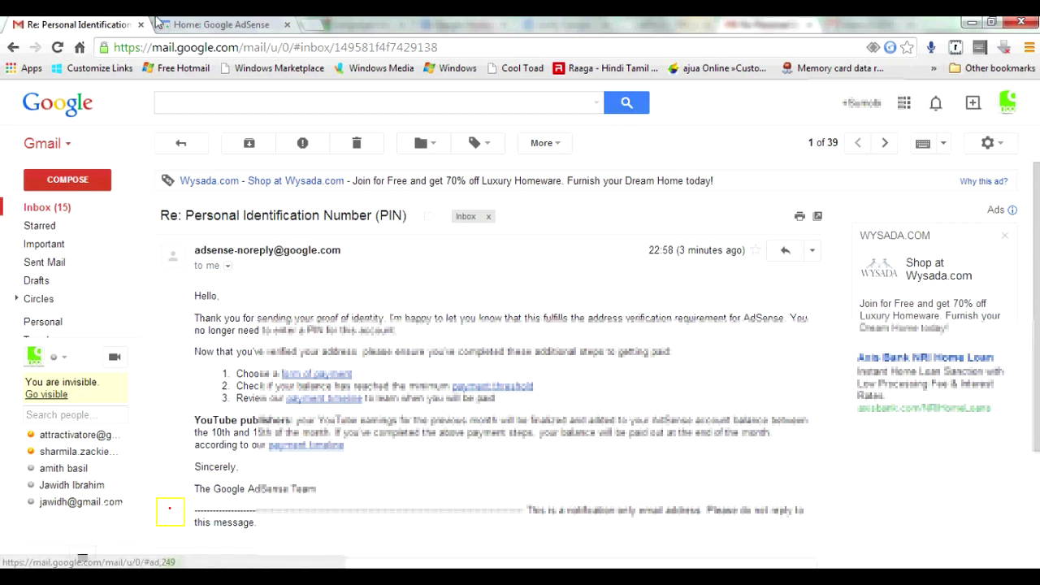
Reload google.com/adsense in the AdSense tab to check for the PIN banner
left_click(189, 21)
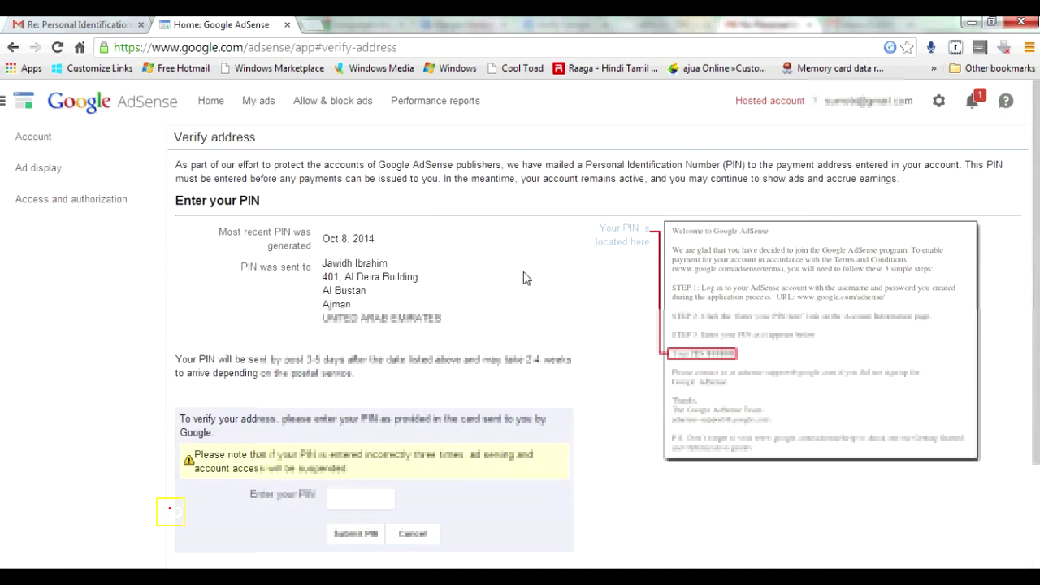
left_click(265, 52)
type("goog")
key("Down")
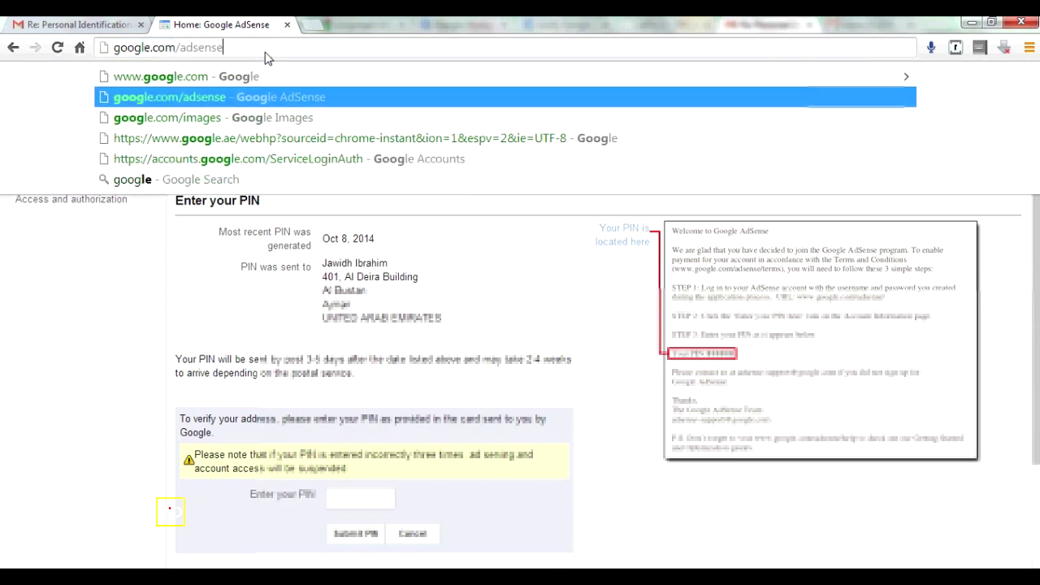
key("Return")
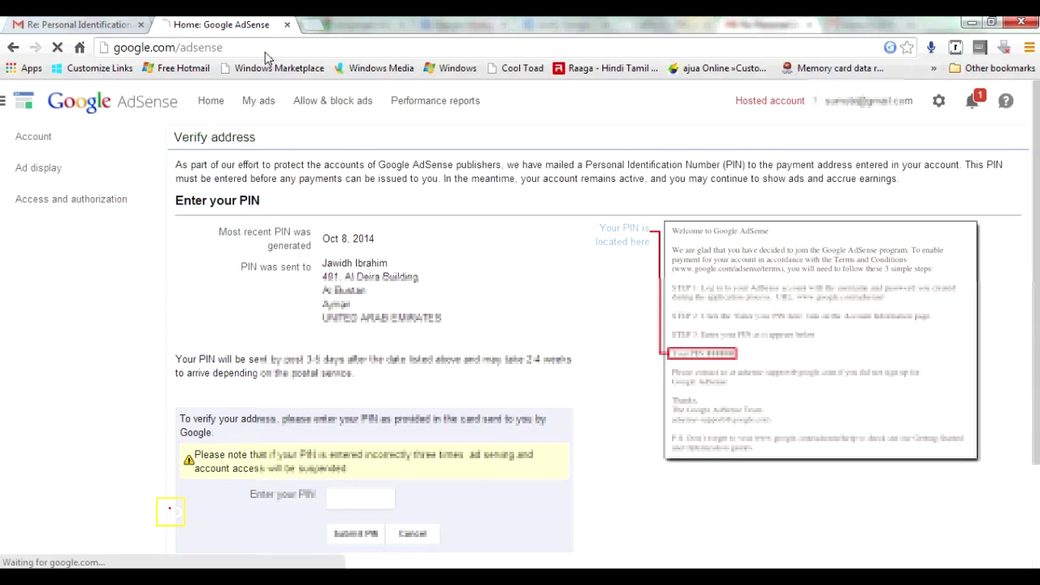